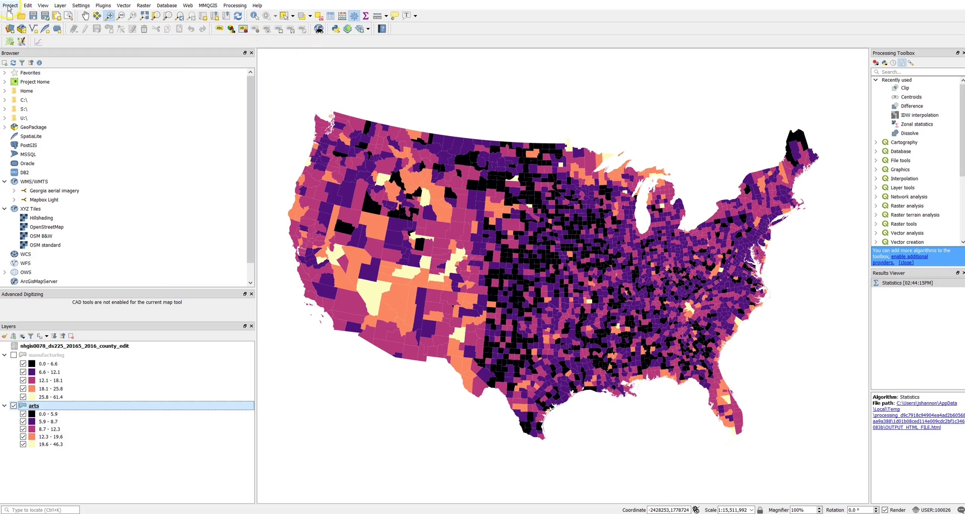
Step: Create a new print layout titled Arts
{"action": "left_click", "coordinate": [11, 5]}
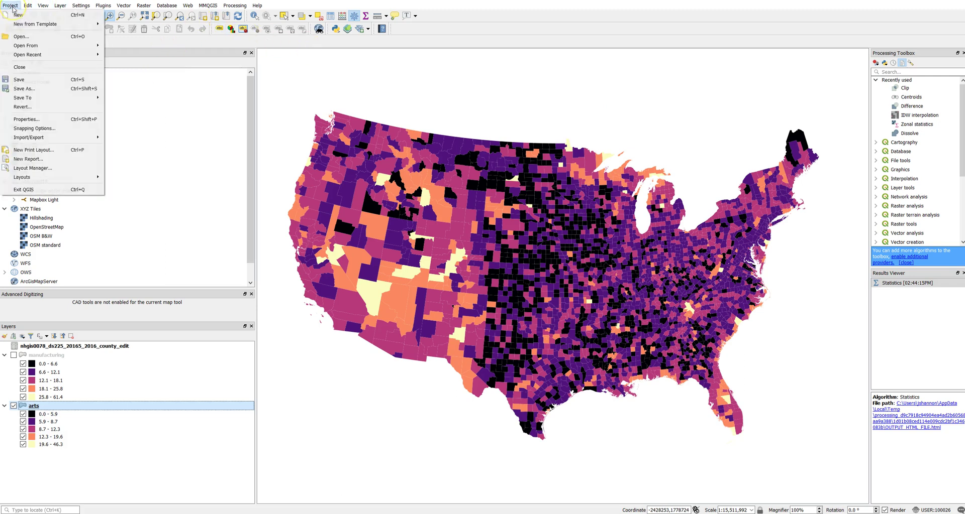
{"action": "left_click", "coordinate": [37, 152]}
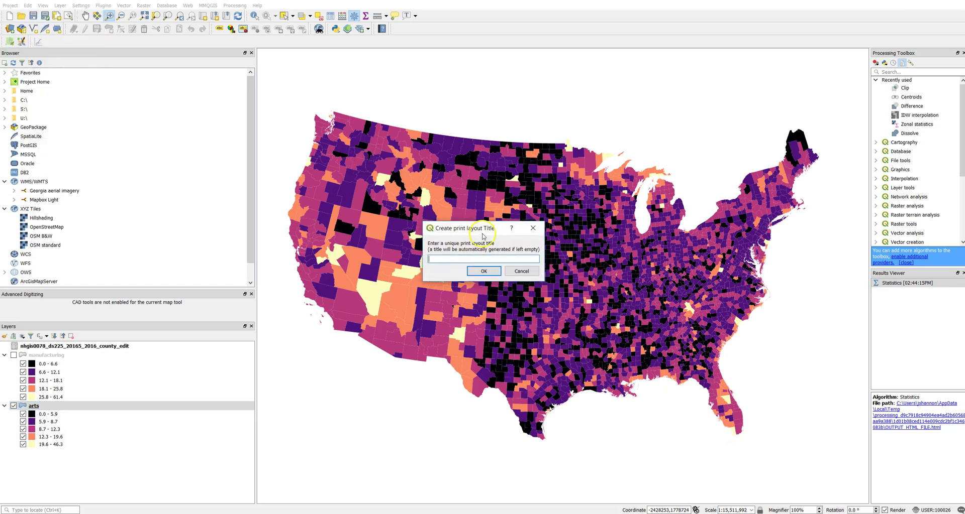
{"action": "left_click_drag", "start_coordinate": [521, 247], "coordinate": [612, 260]}
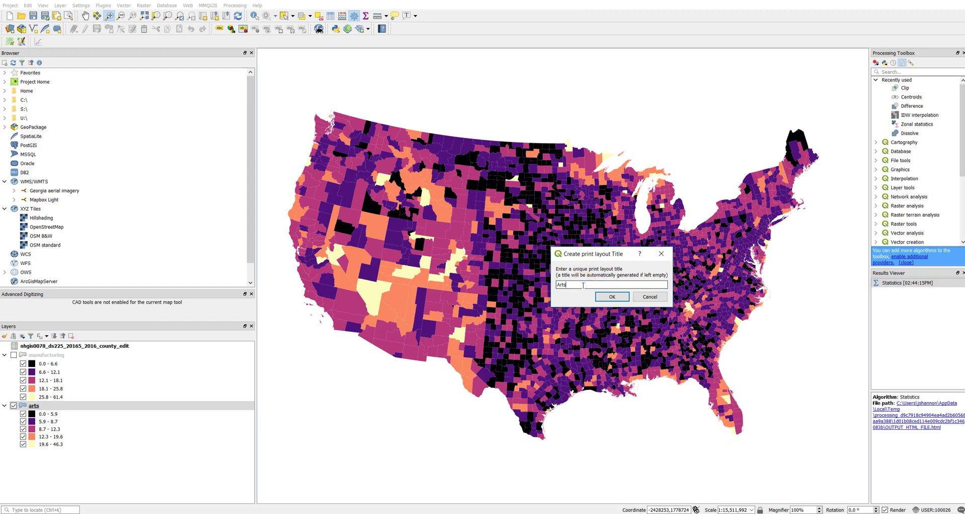
{"action": "type", "text": "Arts"}
{"action": "left_click", "coordinate": [612, 297]}
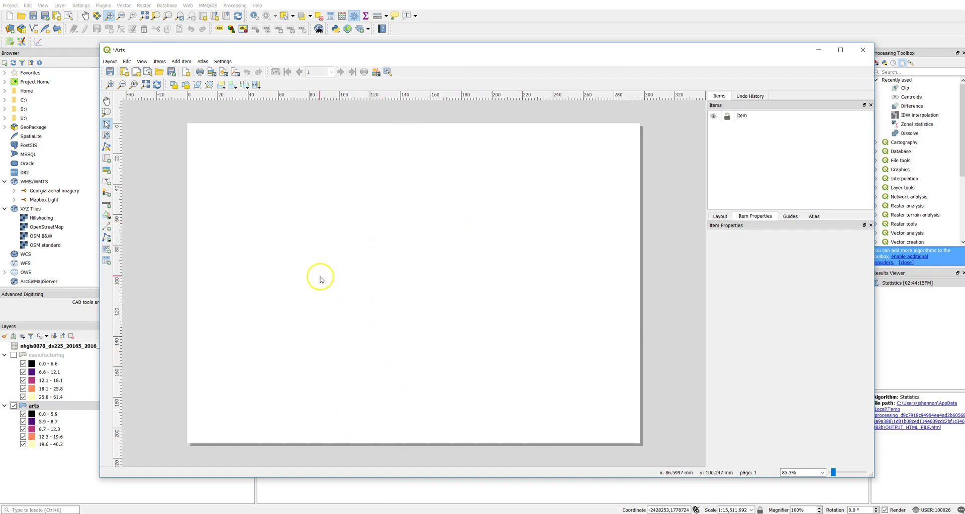
Step: Add a map of about 285 × 198 mm filling most of the page and shift its content slightly left and down within the frame
{"action": "left_click", "coordinate": [105, 158]}
{"action": "left_click_drag", "start_coordinate": [196, 135], "coordinate": [631, 437]}
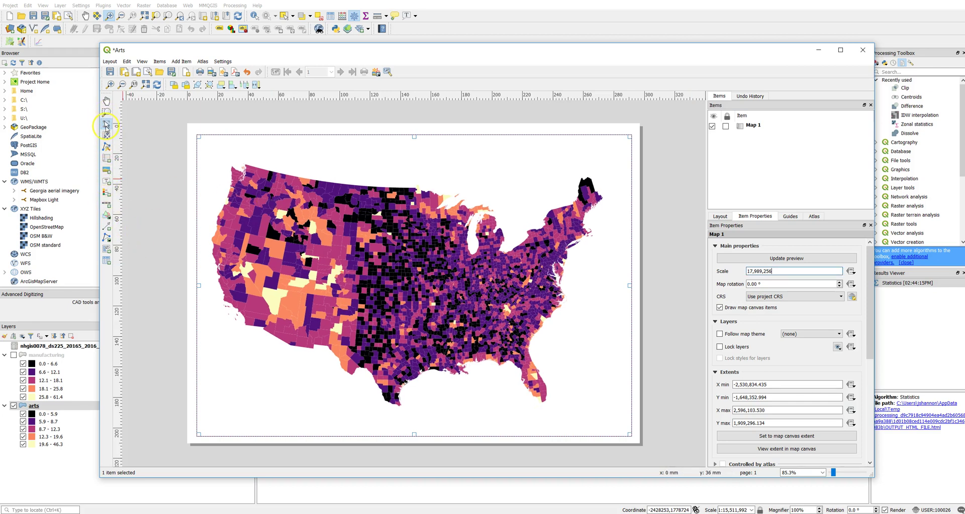
{"action": "left_click_drag", "start_coordinate": [466, 269], "coordinate": [438, 285]}
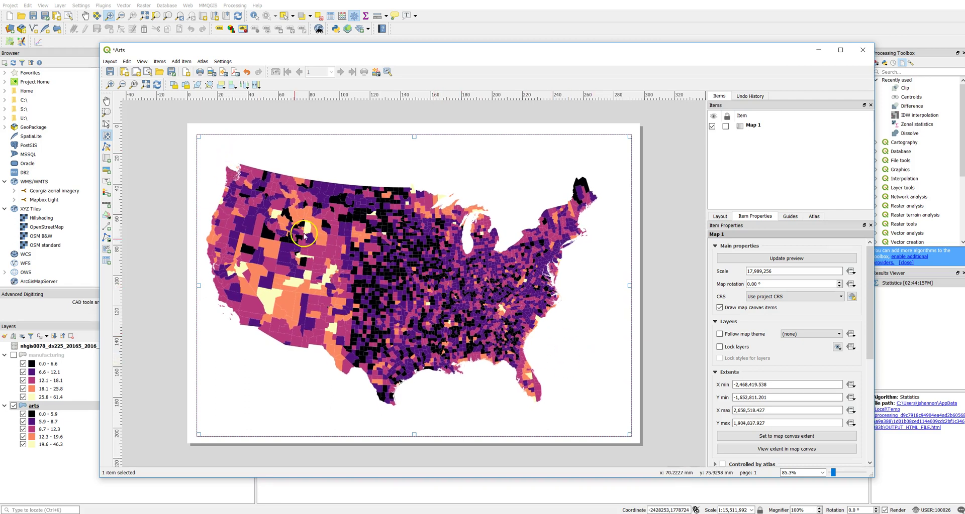
Step: Add a text label in the upper part of the page and shrink its box to a wide strip above the map
{"action": "left_click", "coordinate": [107, 184]}
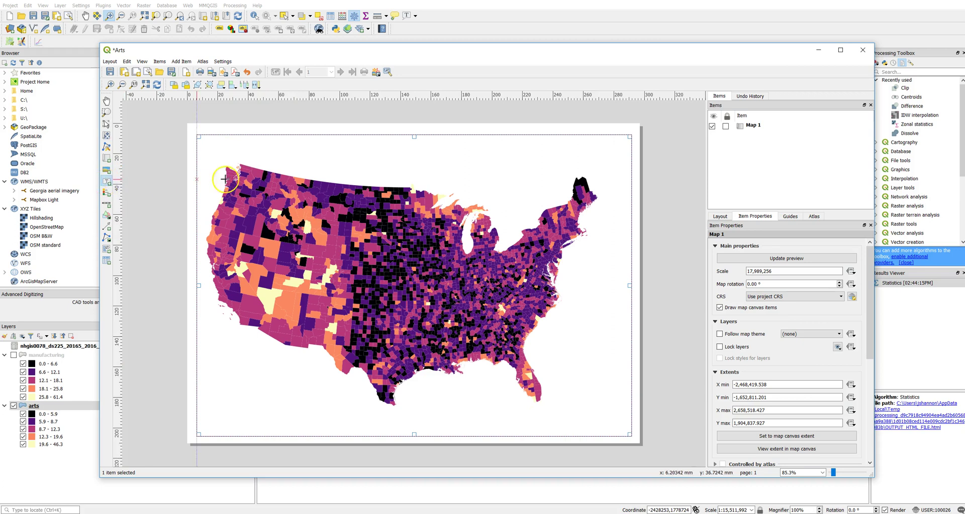
{"action": "left_click", "coordinate": [297, 153]}
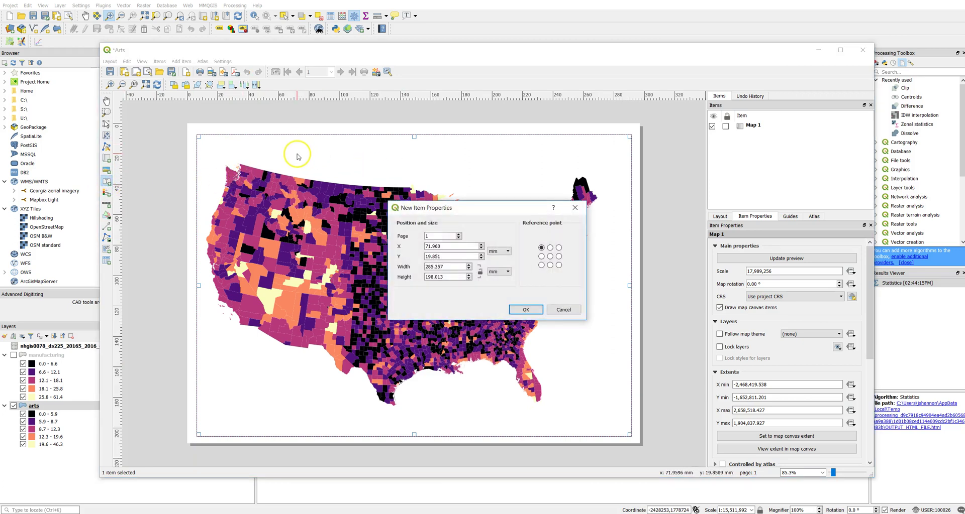
{"action": "double_click", "coordinate": [433, 246]}
{"action": "key", "text": "Return"}
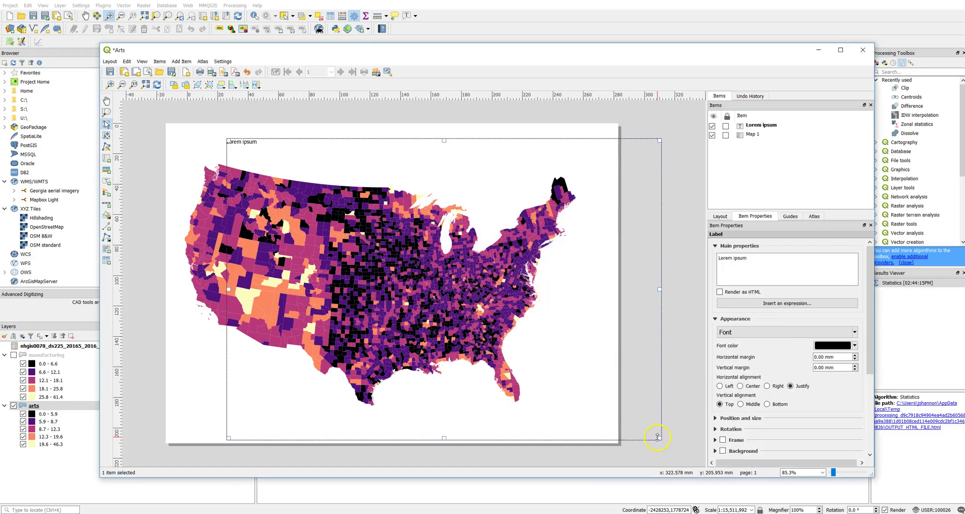
{"action": "left_click_drag", "start_coordinate": [659, 438], "coordinate": [492, 182]}
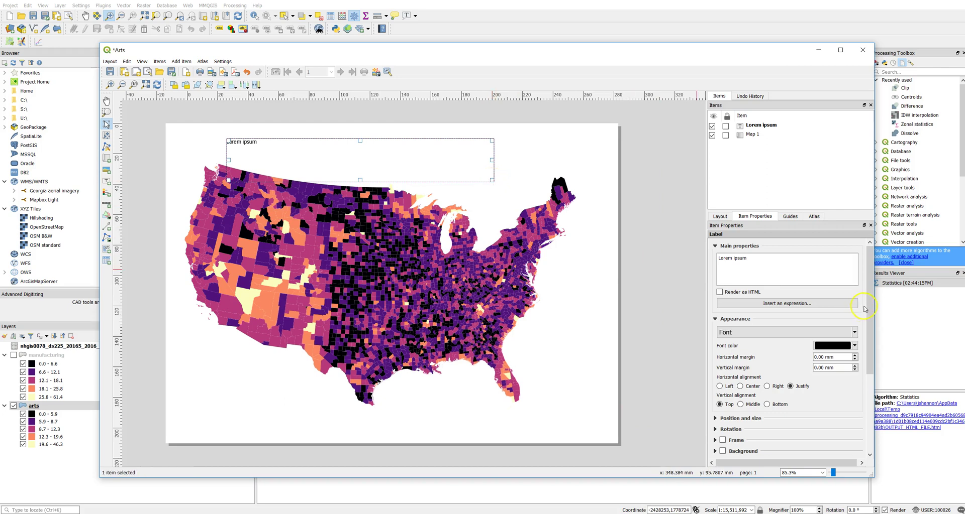
Step: Replace the label text with "My title" and set its font size to 36
{"action": "left_click_drag", "start_coordinate": [775, 259], "coordinate": [671, 254]}
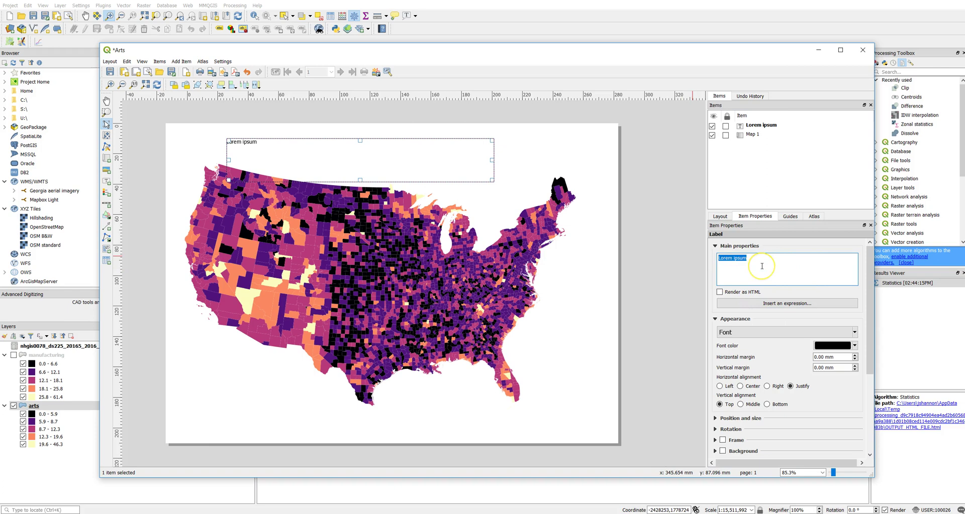
{"action": "type", "text": "My title"}
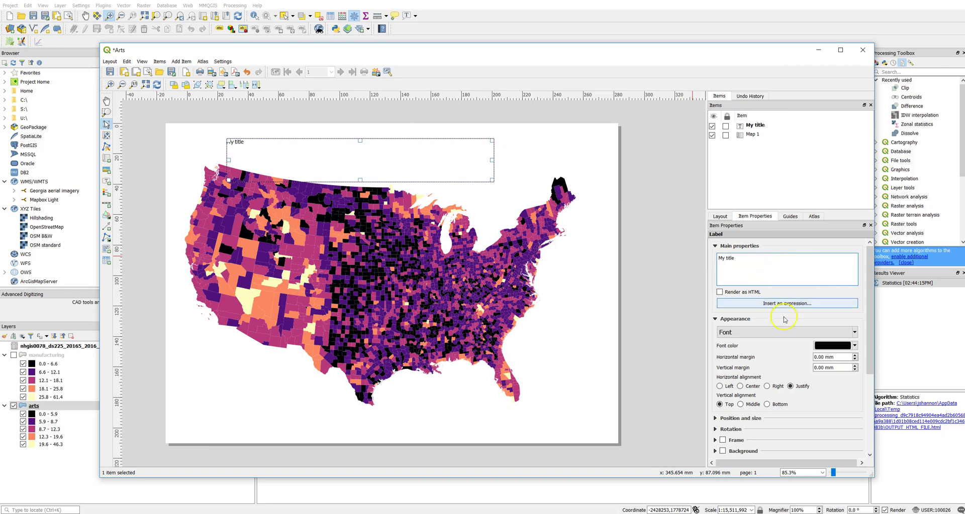
{"action": "left_click", "coordinate": [765, 333]}
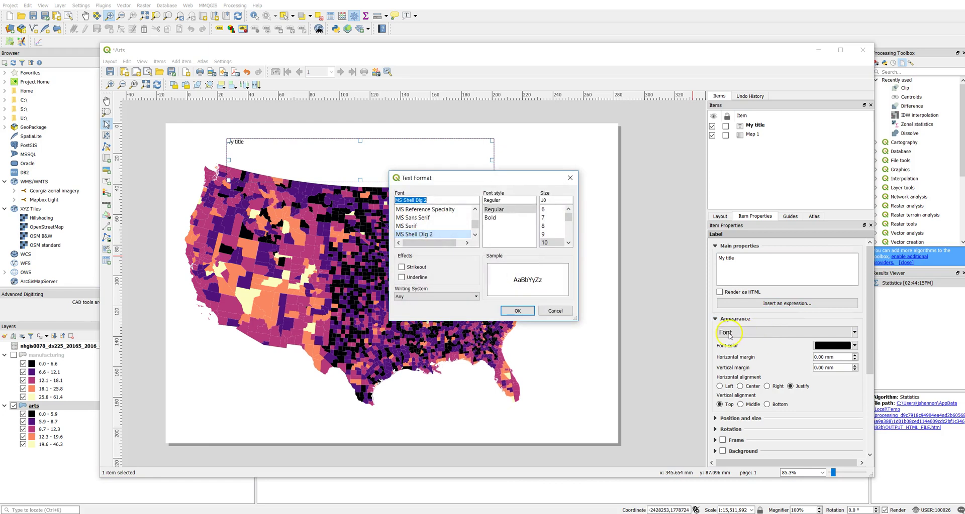
{"action": "scroll", "coordinate": [543, 230], "scroll_direction": "down", "scroll_amount": 3}
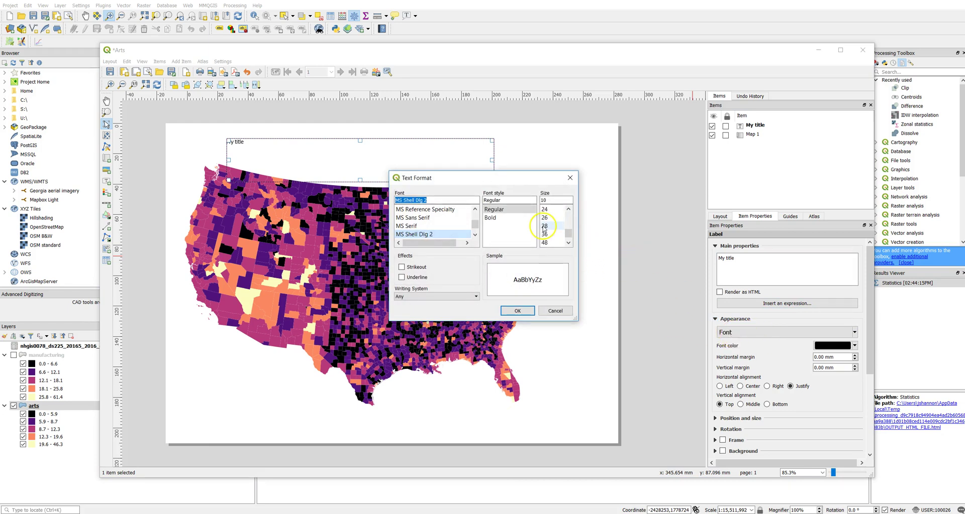
{"action": "left_click", "coordinate": [546, 234]}
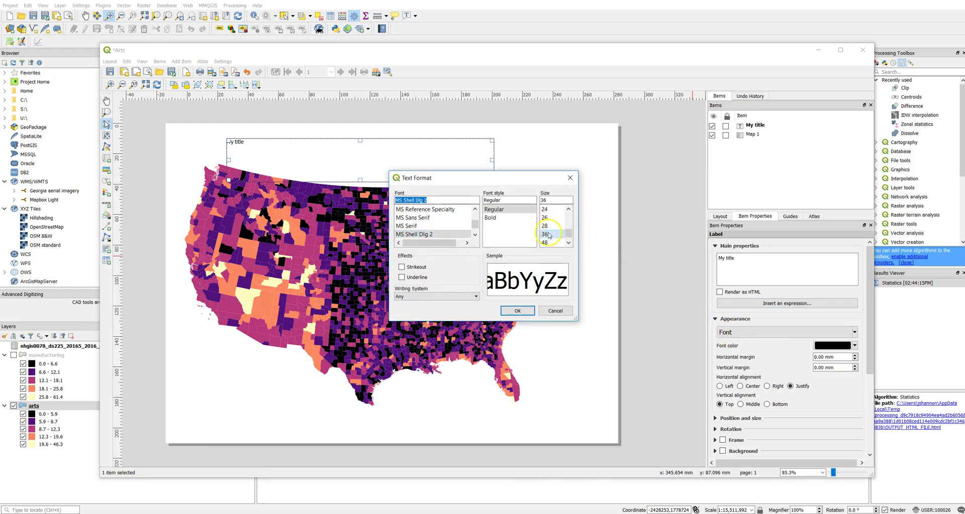
{"action": "left_click", "coordinate": [517, 311]}
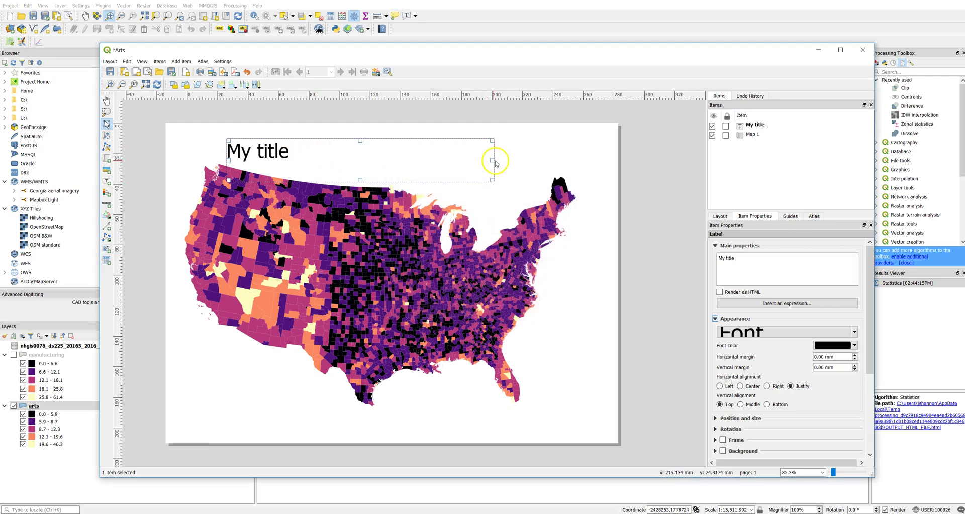
Step: Narrow the title label, center it near the top of the page, and nudge the map frame slightly upward
{"action": "left_click_drag", "start_coordinate": [494, 162], "coordinate": [390, 149]}
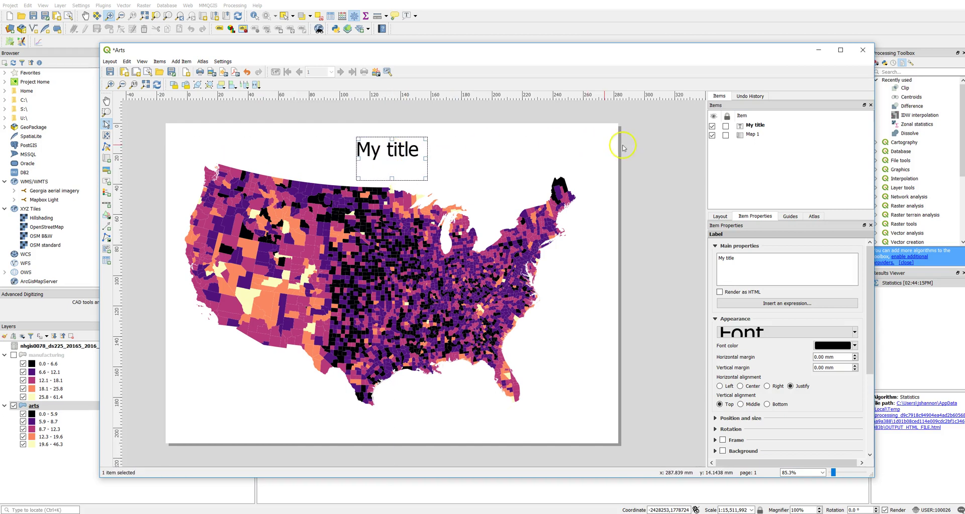
{"action": "left_click", "coordinate": [752, 135]}
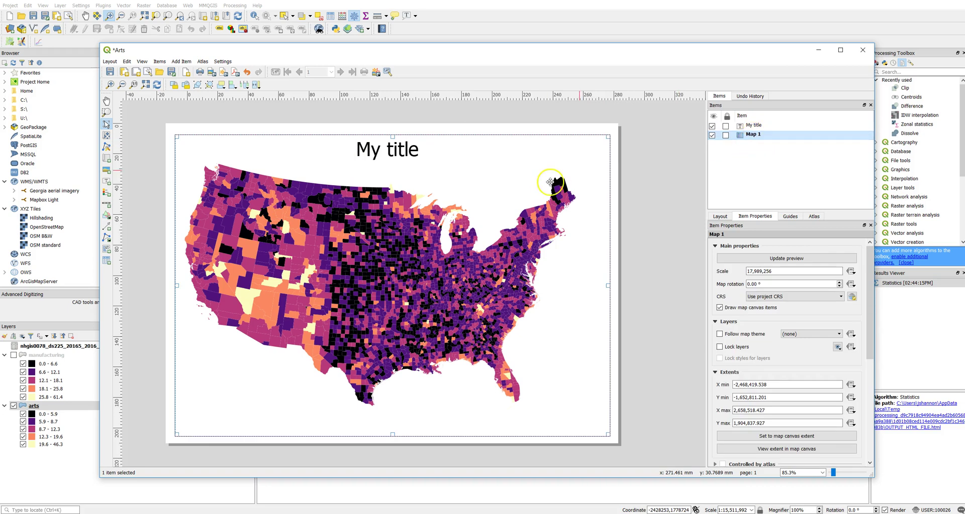
{"action": "left_click_drag", "start_coordinate": [523, 228], "coordinate": [518, 227]}
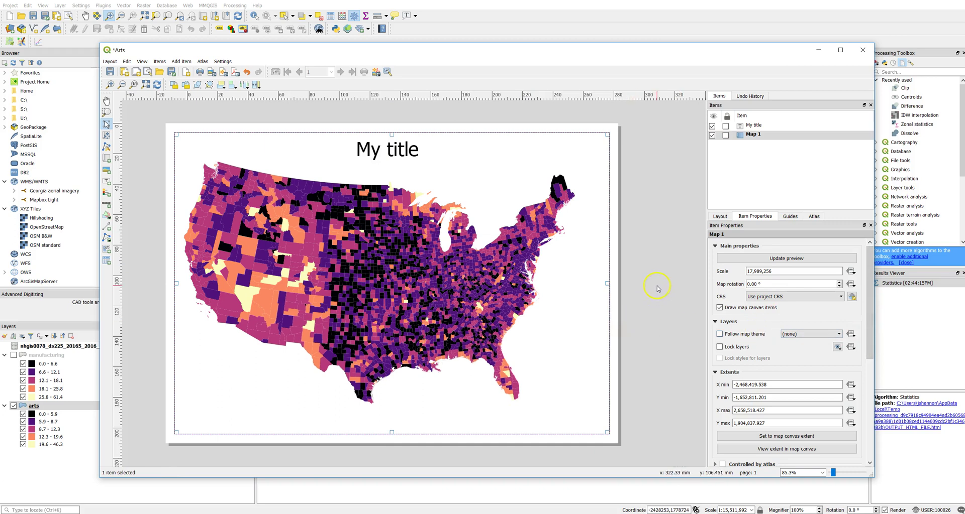
{"action": "left_click", "coordinate": [136, 281]}
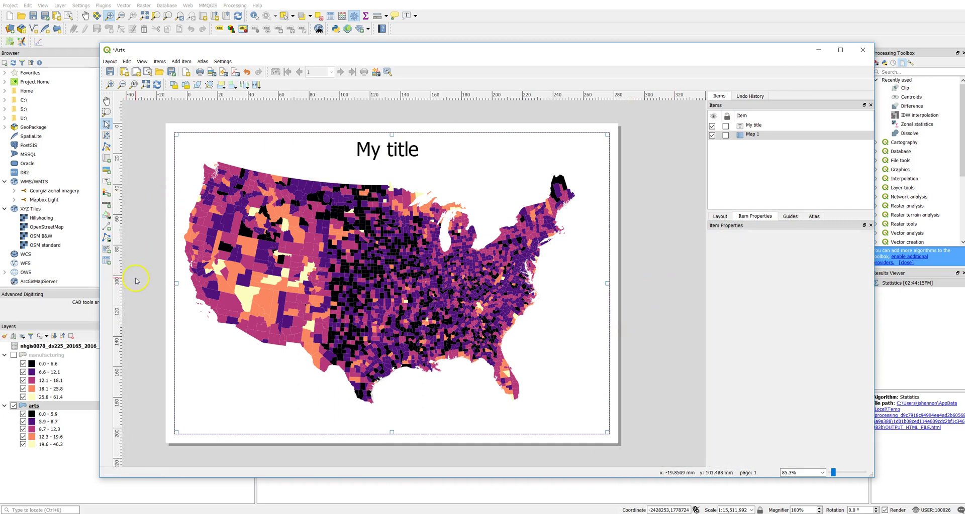
Step: Add a scale bar near the lower-left part of the page at about X 16 mm, Y 163 mm
{"action": "left_click", "coordinate": [107, 205]}
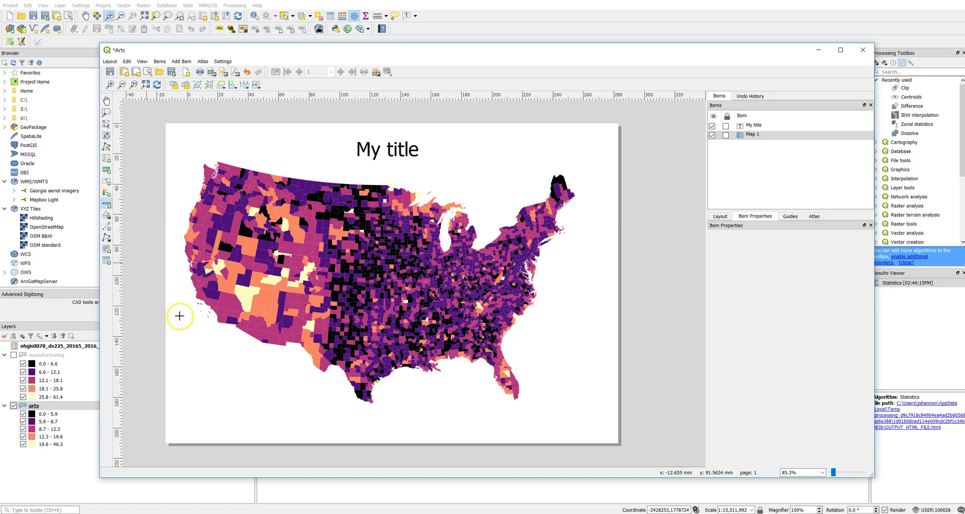
{"action": "left_click", "coordinate": [190, 374]}
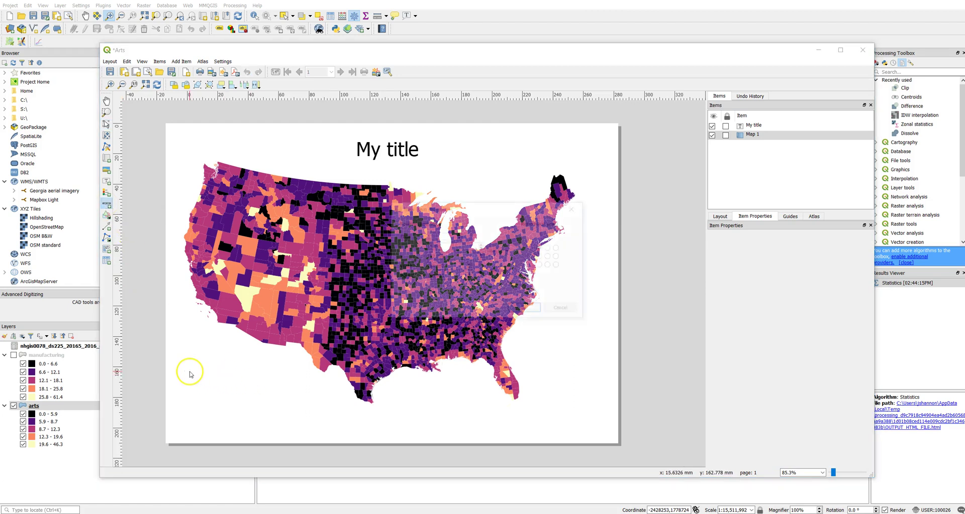
{"action": "left_click", "coordinate": [533, 307]}
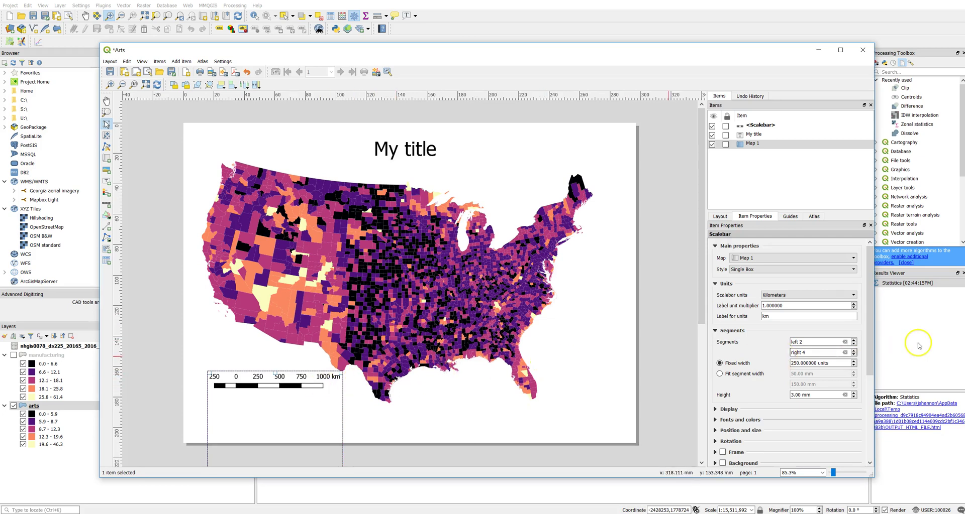
Step: Set the scale bar units to Miles and its left segments to 0
{"action": "left_click", "coordinate": [795, 297]}
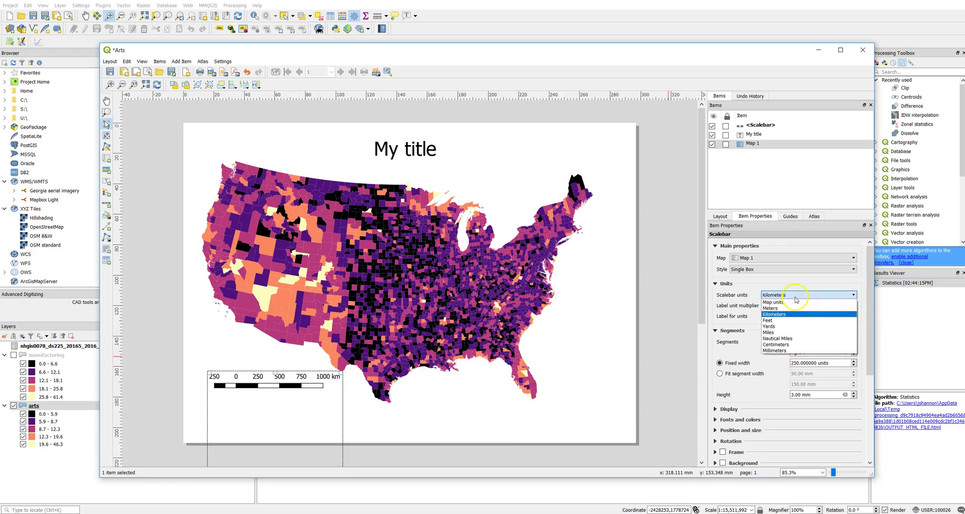
{"action": "left_click", "coordinate": [791, 333]}
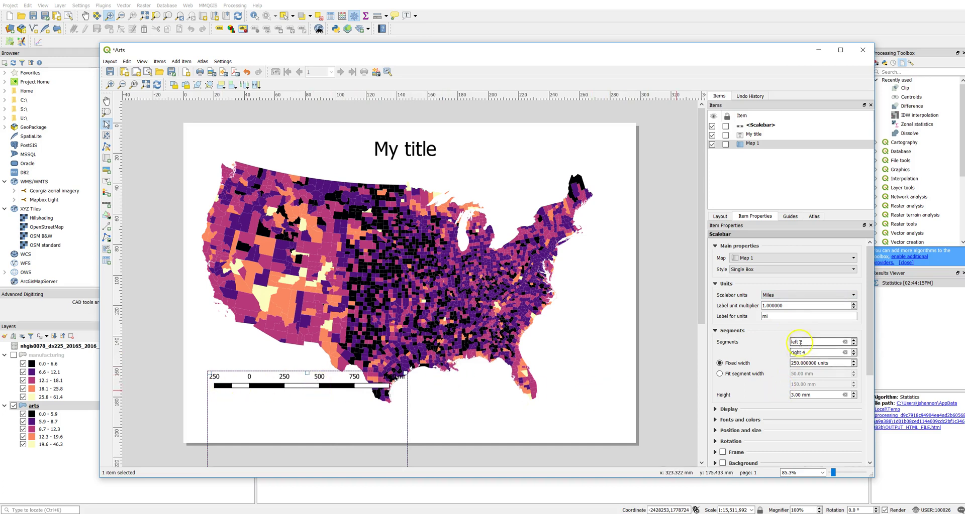
{"action": "left_click", "coordinate": [853, 345]}
{"action": "left_click", "coordinate": [853, 345]}
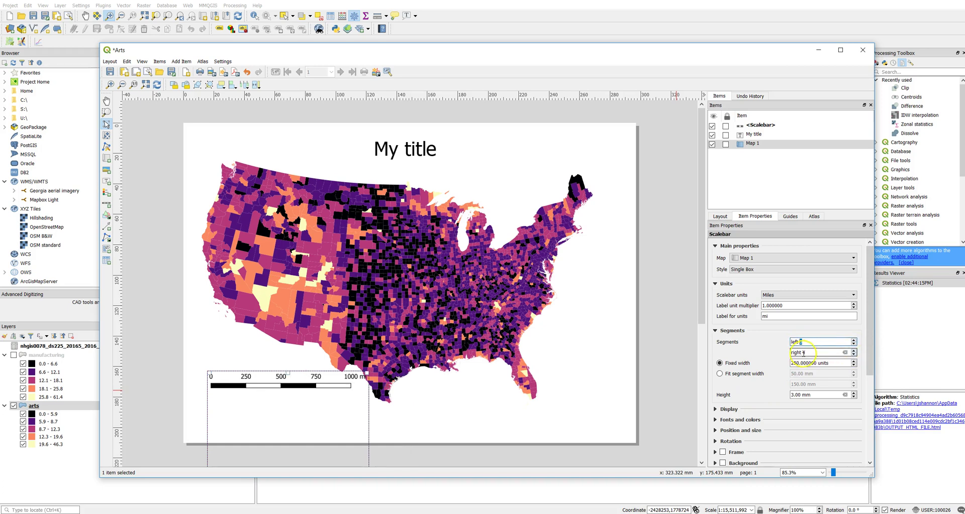
Step: Move the scale bar slightly left and down, clear of the Texas coast, and deselect everything
{"action": "left_click_drag", "start_coordinate": [307, 384], "coordinate": [297, 390]}
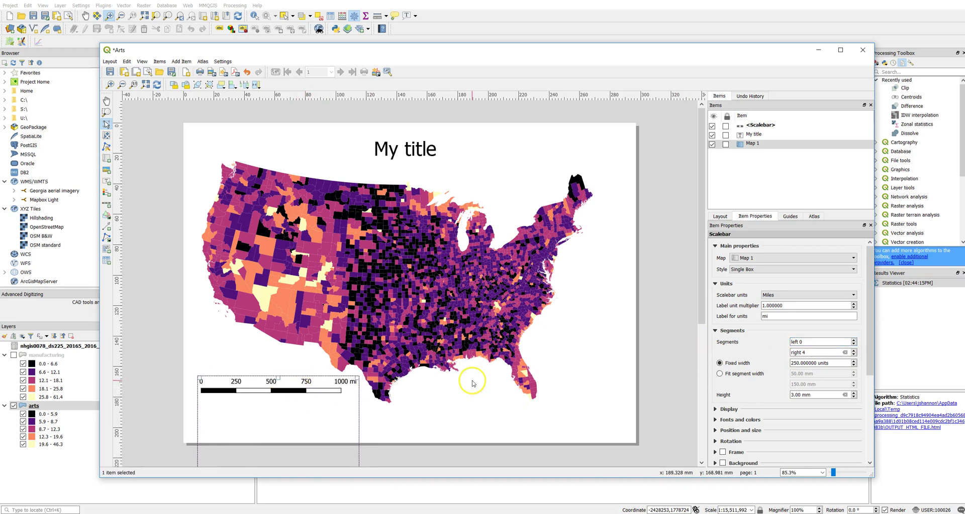
{"action": "left_click", "coordinate": [455, 425]}
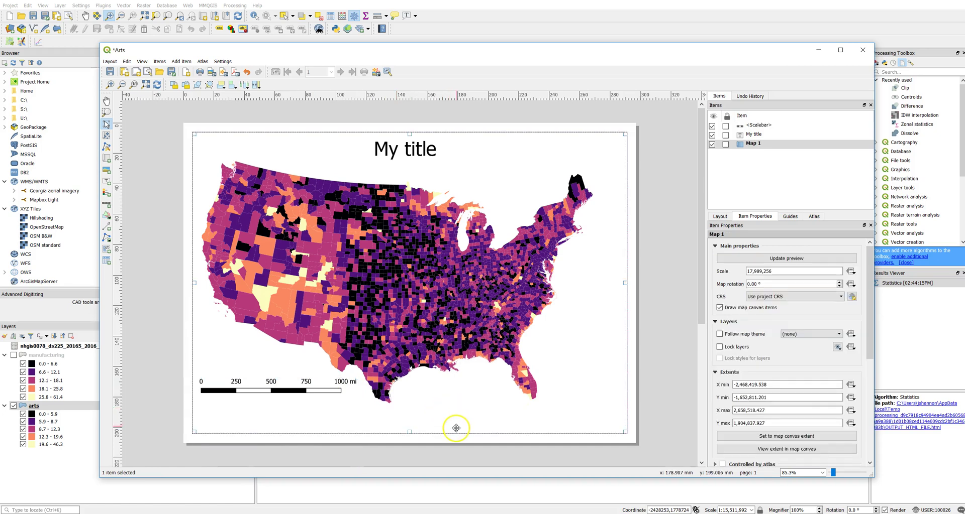
{"action": "left_click", "coordinate": [491, 439]}
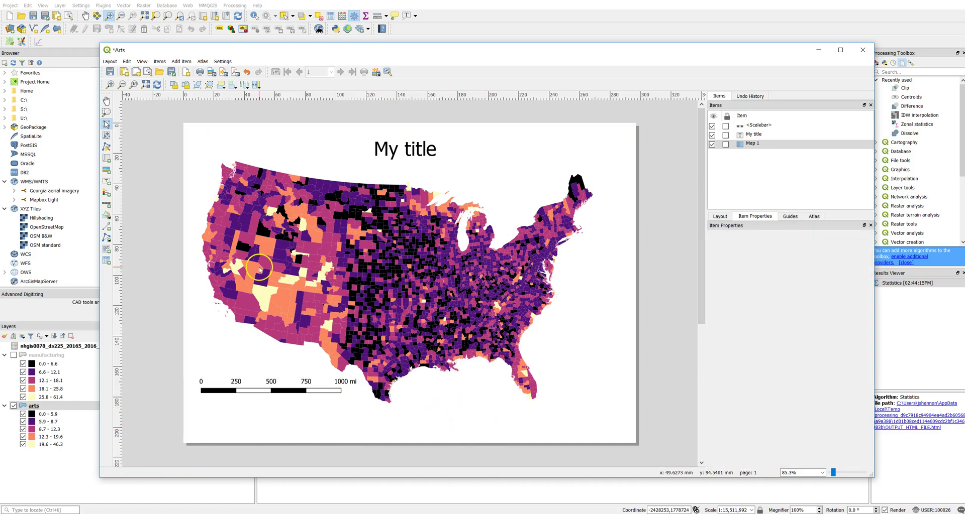
Step: Add a legend in the lower-right part of the page at X 238.459 mm, Y 127.790 mm
{"action": "left_click", "coordinate": [108, 193]}
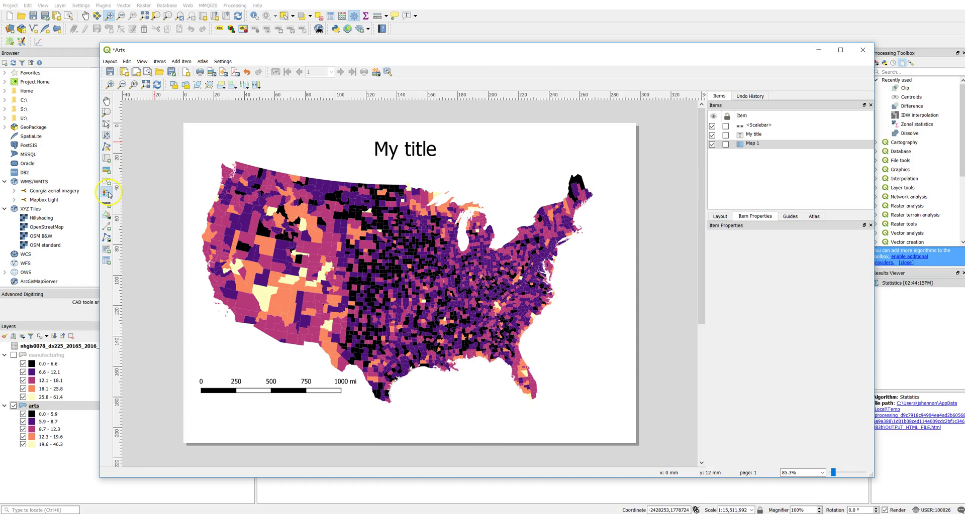
{"action": "left_click", "coordinate": [546, 318]}
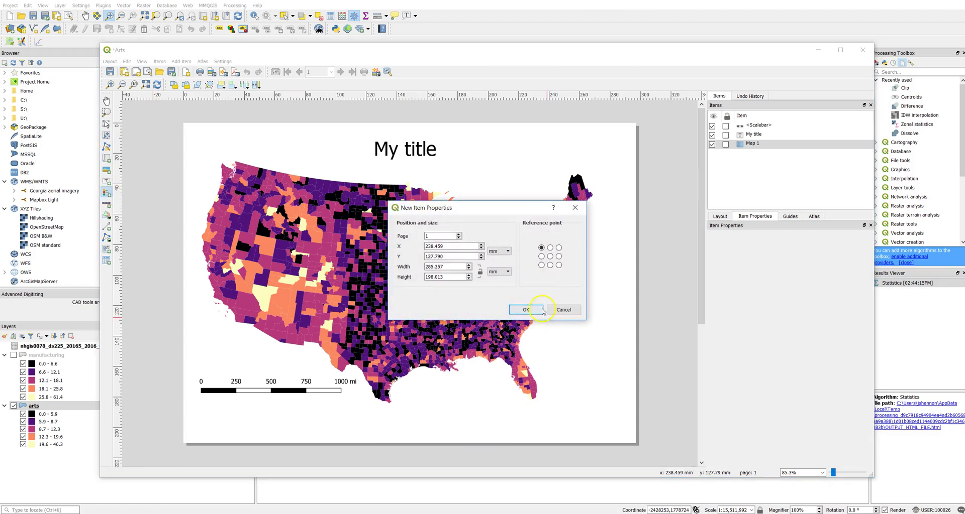
{"action": "left_click", "coordinate": [542, 312]}
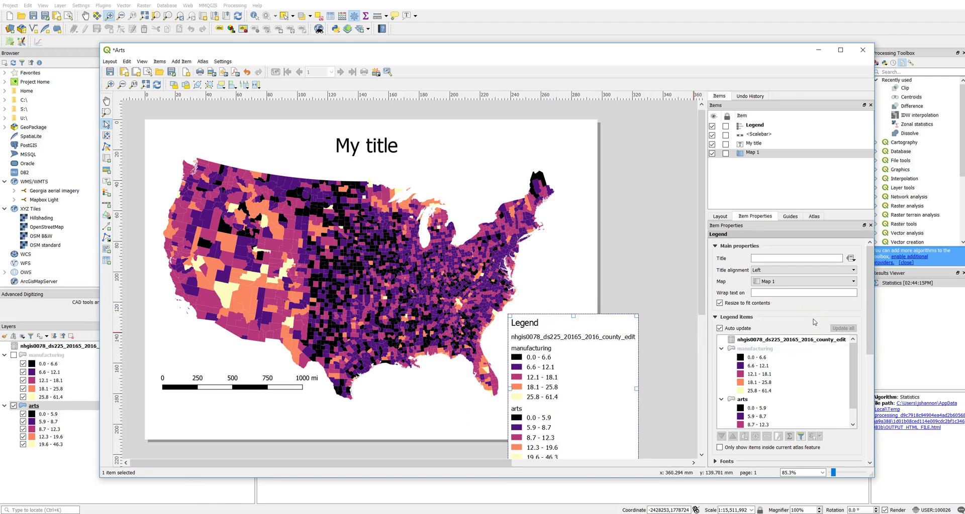
Step: Turn off automatic updating of the legend items and remove the nhgis0078 county table and manufacturing entries from the legend
{"action": "left_click", "coordinate": [719, 329]}
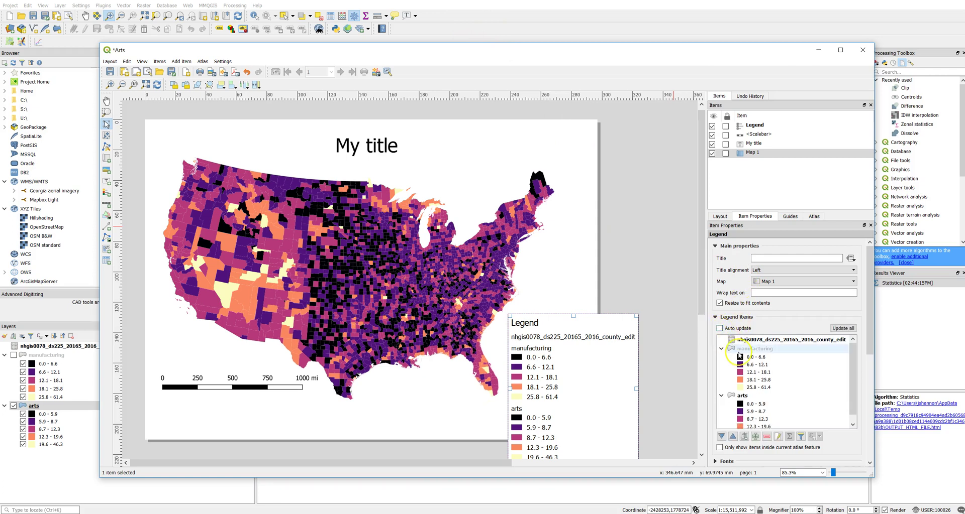
{"action": "left_click", "coordinate": [806, 340]}
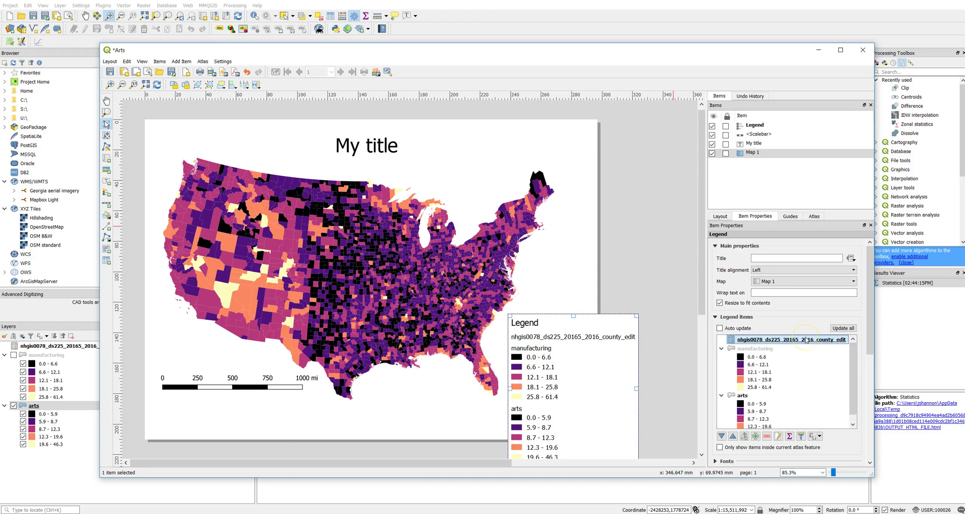
{"action": "left_click", "coordinate": [777, 439]}
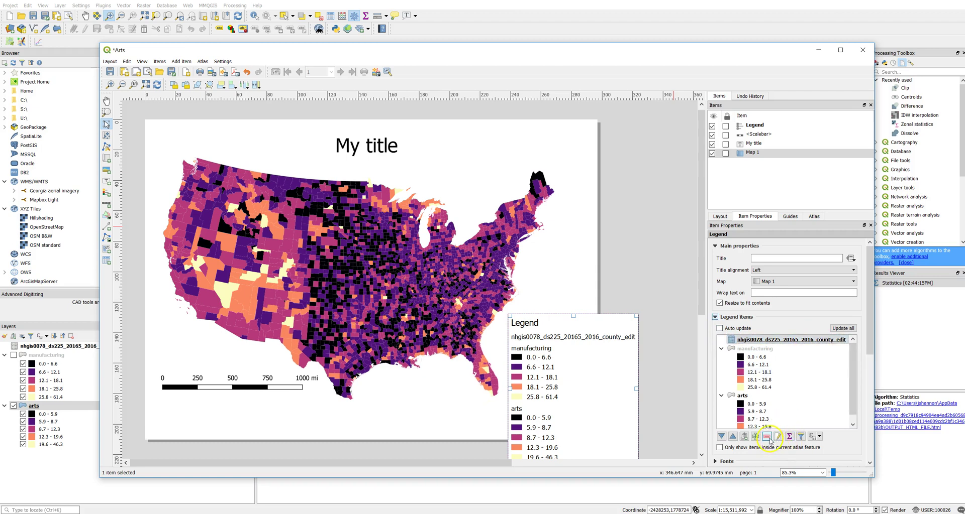
{"action": "left_click", "coordinate": [754, 341]}
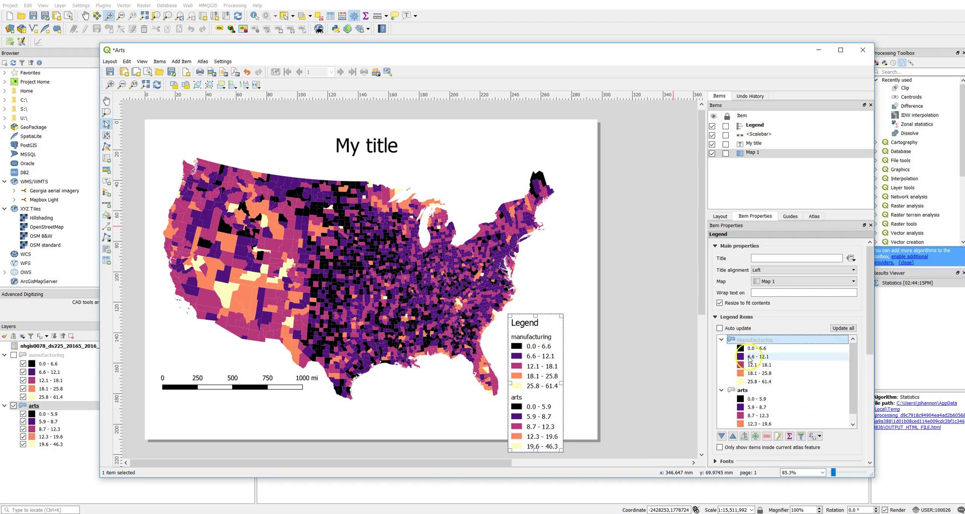
{"action": "left_click", "coordinate": [767, 437]}
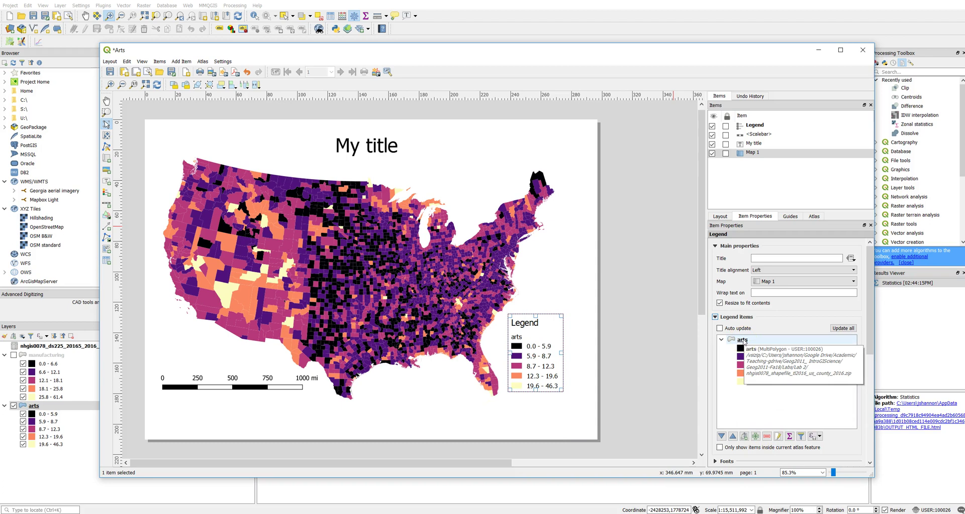
Step: Rename the arts legend entry to "Pct. employed in arts" and shift the legend slightly right on the page
{"action": "double_click", "coordinate": [743, 341]}
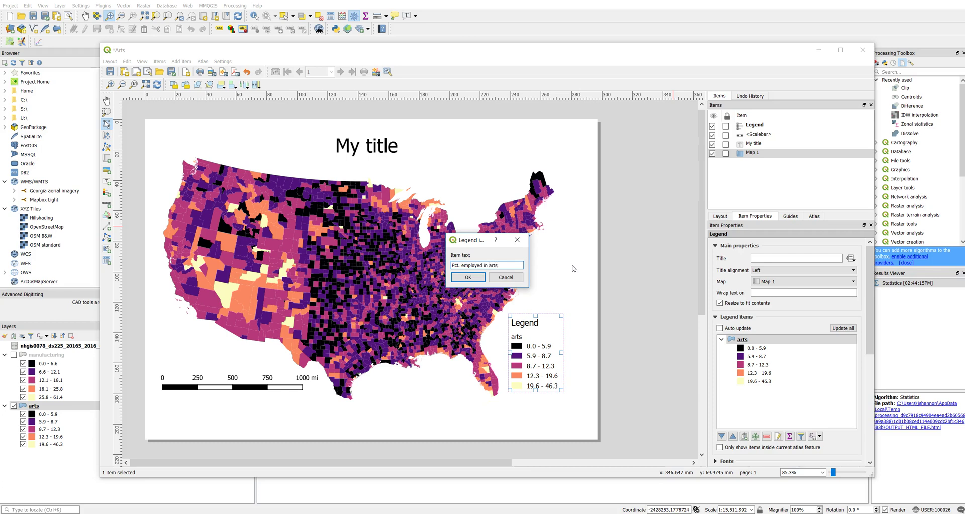
{"action": "left_click", "coordinate": [468, 277]}
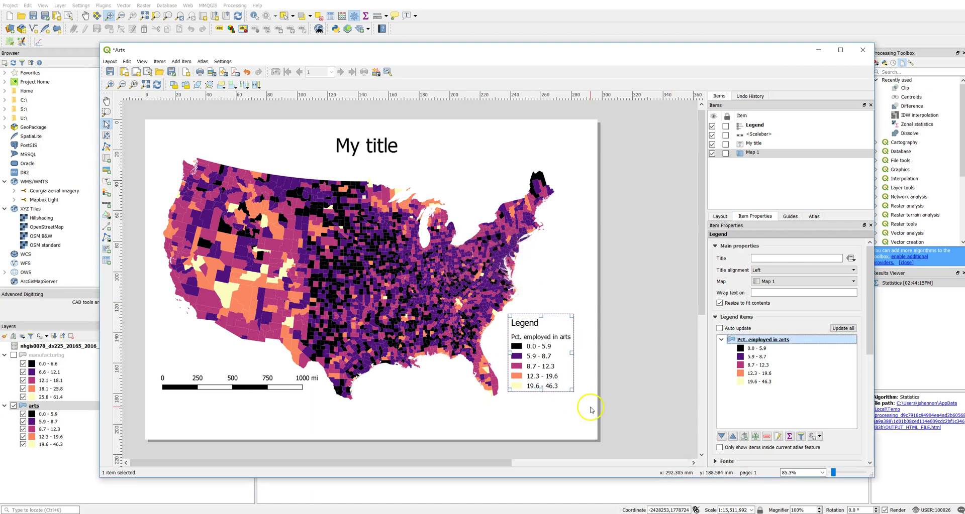
{"action": "left_click_drag", "start_coordinate": [540, 366], "coordinate": [548, 367]}
Step: Relabel the legend's lowest class as "<5.9%" and deselect the legend
{"action": "left_click", "coordinate": [740, 348]}
{"action": "double_click", "coordinate": [751, 349]}
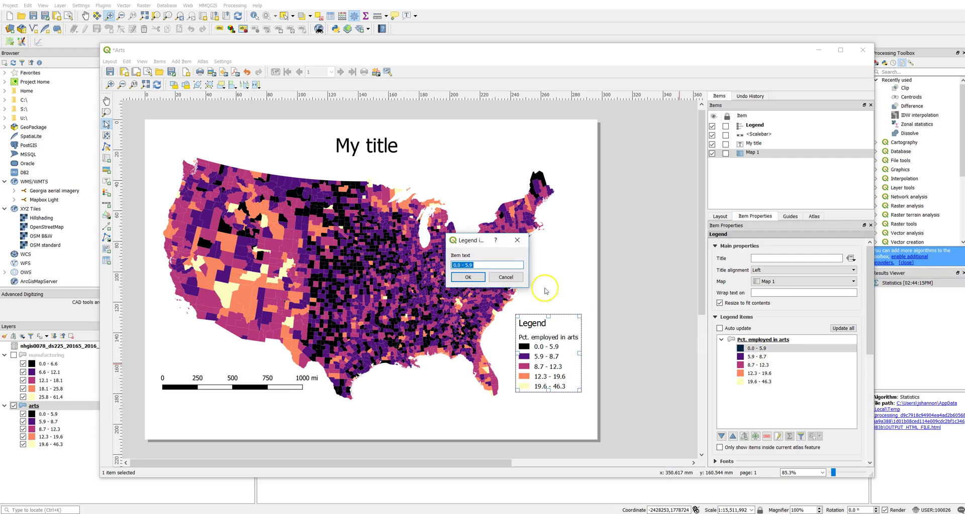
{"action": "left_click_drag", "start_coordinate": [458, 266], "coordinate": [437, 266]}
{"action": "type", "text": "<5.9 %"}
{"action": "left_click", "coordinate": [468, 280]}
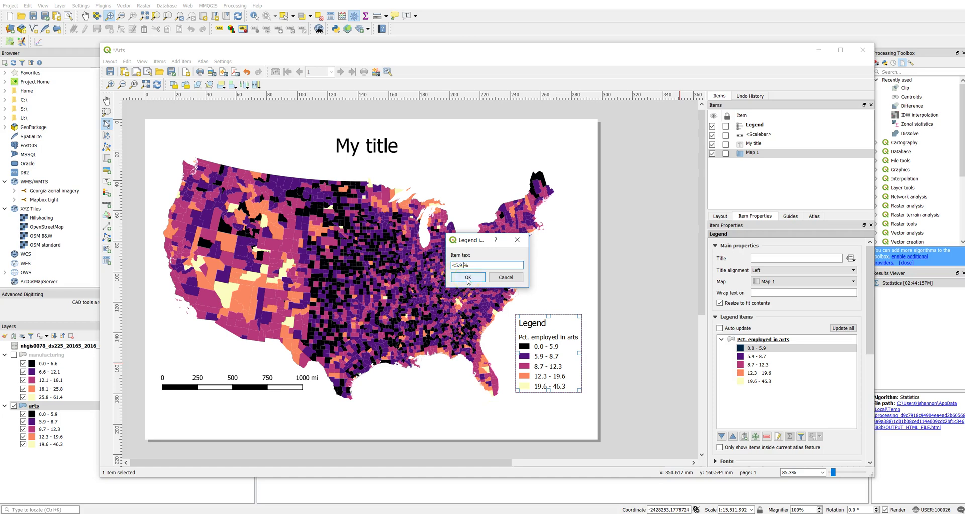
{"action": "left_click", "coordinate": [464, 278]}
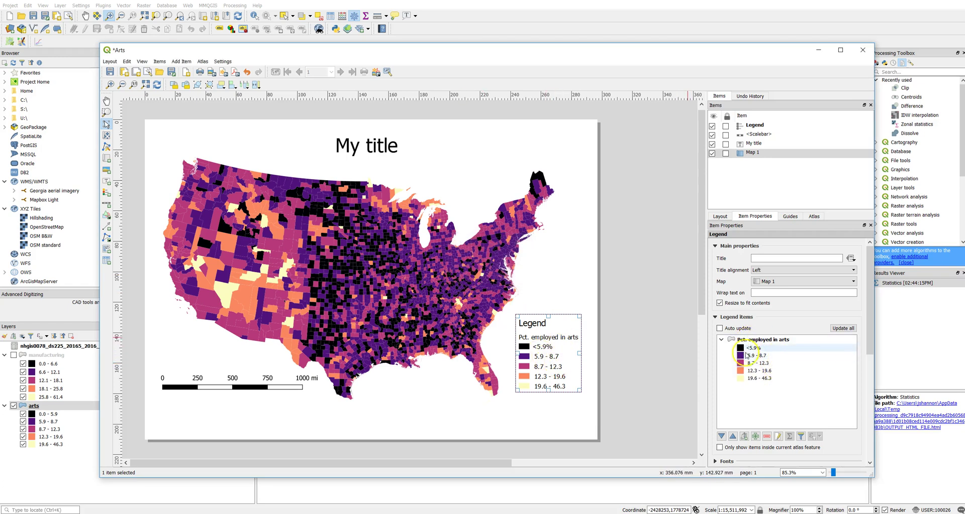
{"action": "left_click", "coordinate": [625, 300]}
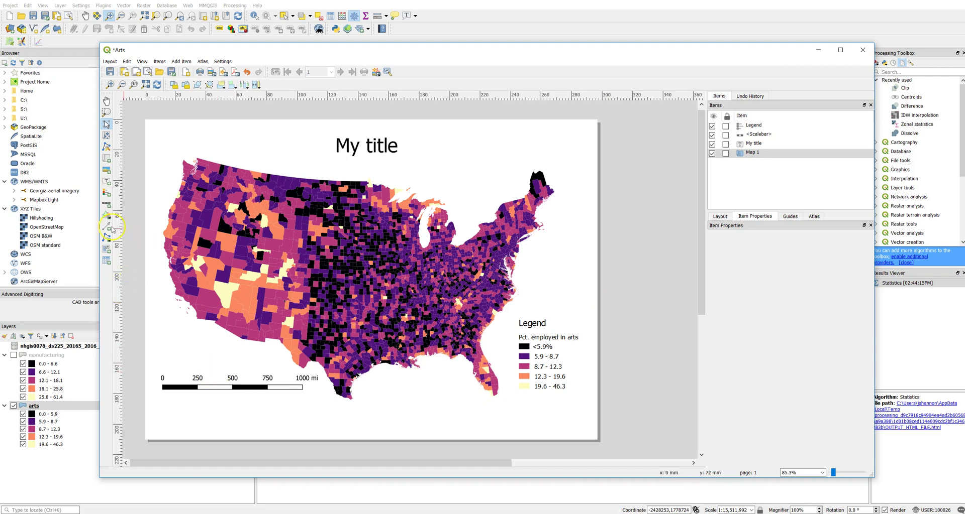
Step: Add a label below the scale bar at X 10.670 mm, Y 180.395 mm reading "Data from U.S. Census" and "Map by" plus the author's name
{"action": "left_click", "coordinate": [107, 183]}
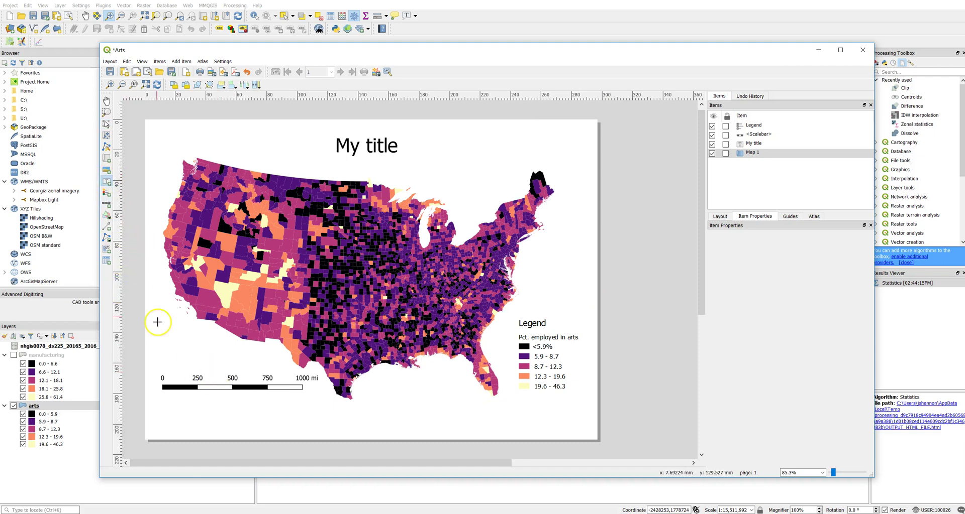
{"action": "left_click", "coordinate": [162, 397]}
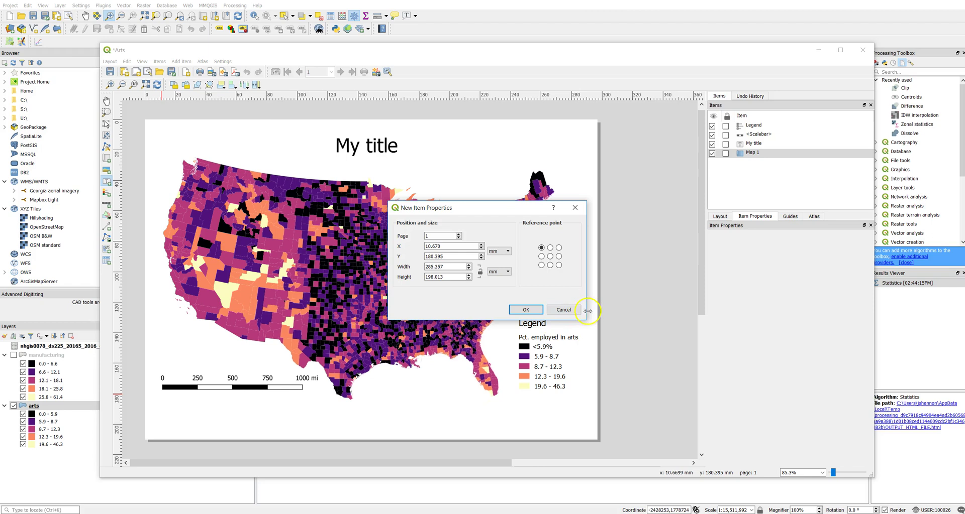
{"action": "left_click", "coordinate": [557, 310]}
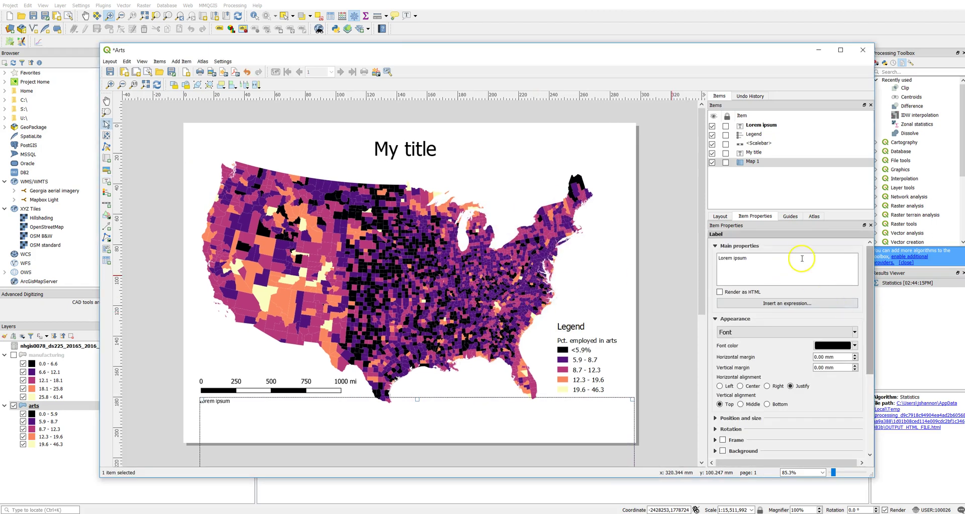
{"action": "left_click_drag", "start_coordinate": [819, 258], "coordinate": [674, 251]}
{"action": "type", "text": "Doe"}
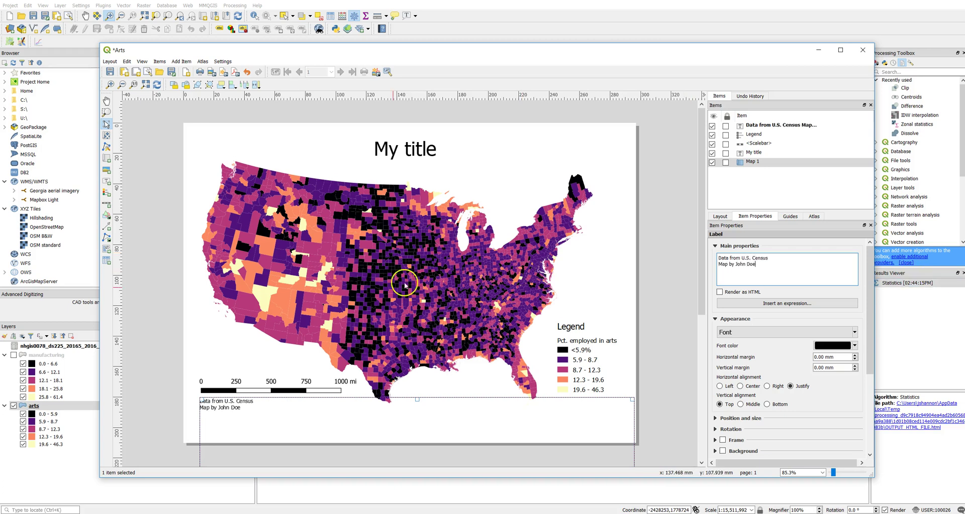
{"action": "left_click", "coordinate": [179, 296]}
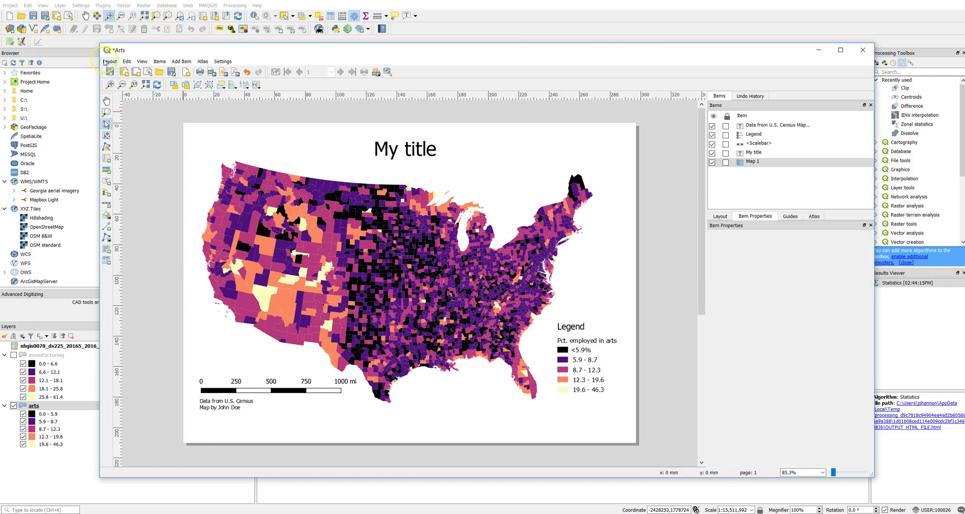
Step: Save the project with the finished Arts layout and close the layout window
{"action": "left_click", "coordinate": [106, 61]}
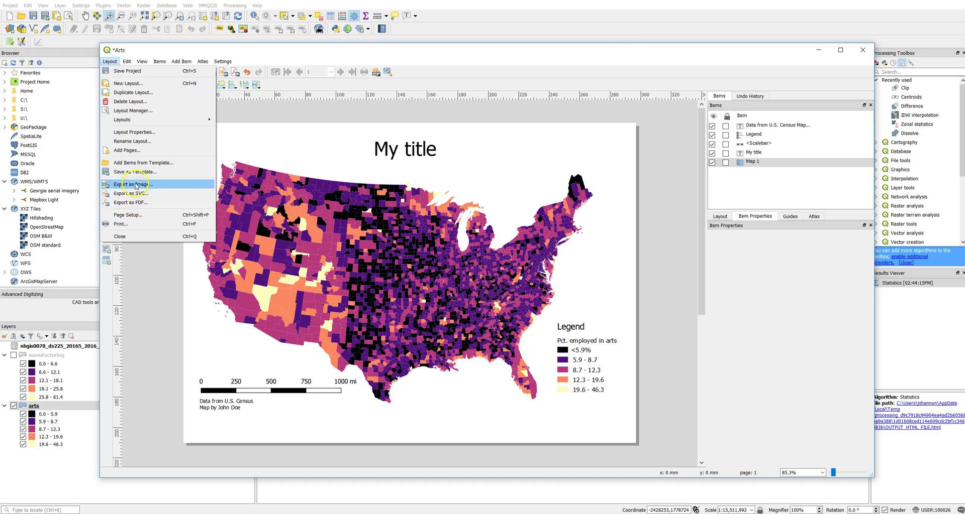
{"action": "left_click", "coordinate": [285, 54]}
{"action": "left_click", "coordinate": [111, 72]}
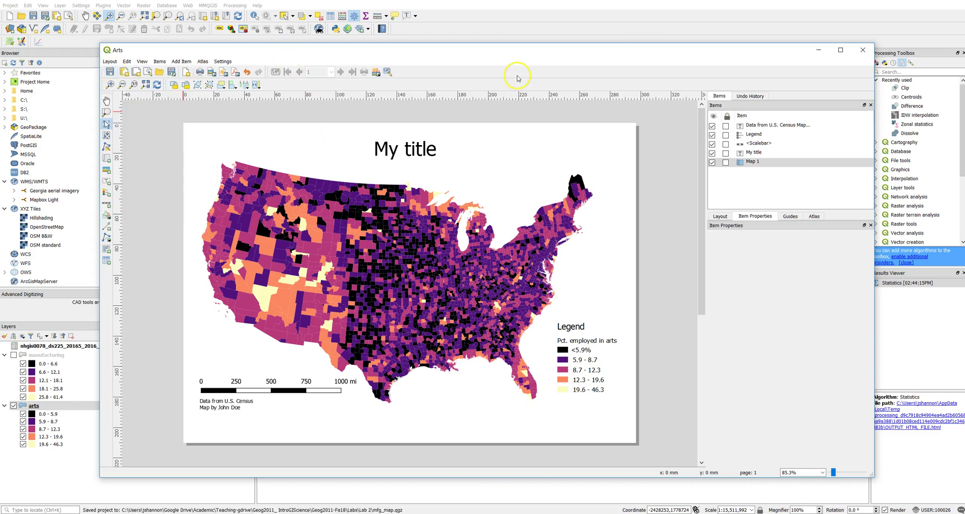
{"action": "left_click", "coordinate": [862, 50]}
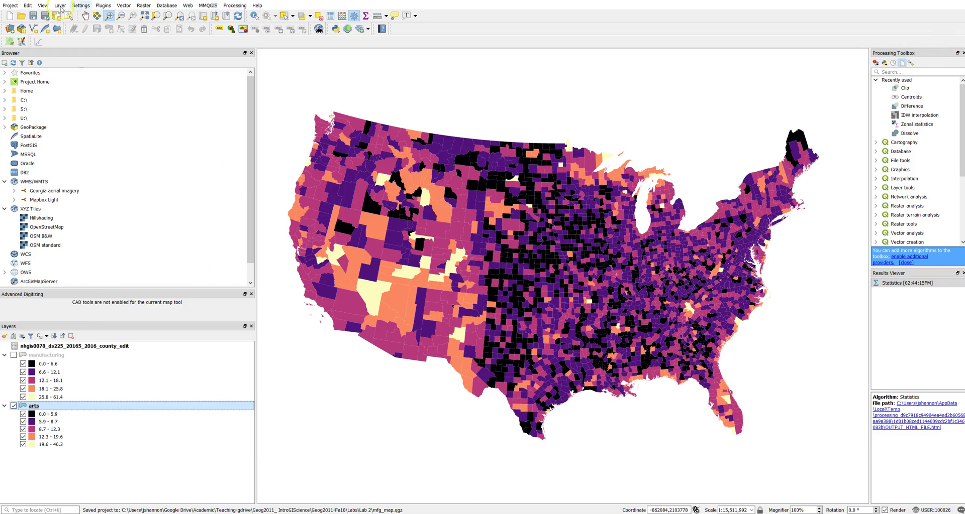
Step: Reopen the saved Arts layout from the project, check its page contents, and close it again
{"action": "left_click", "coordinate": [7, 8]}
{"action": "mouse_move", "coordinate": [55, 180]}
{"action": "left_click", "coordinate": [119, 176]}
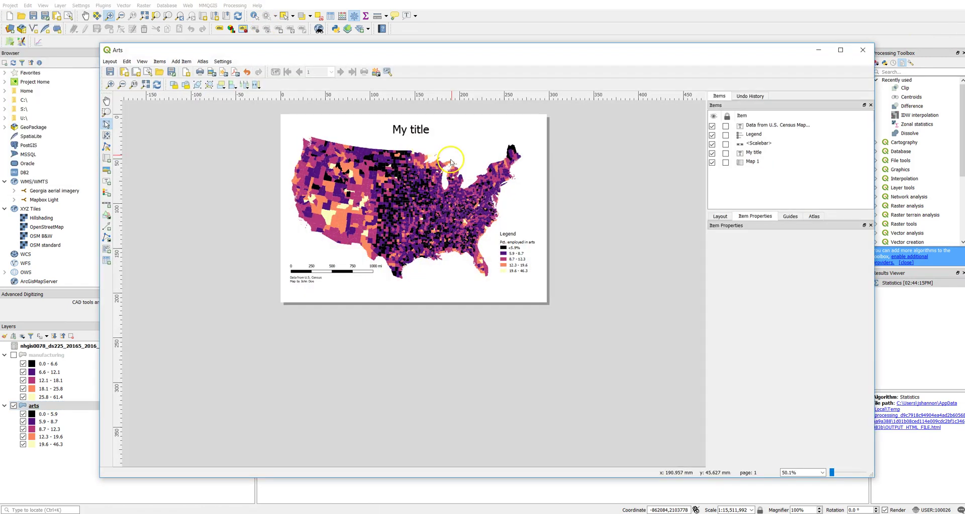
{"action": "scroll", "coordinate": [535, 202], "scroll_direction": "up", "scroll_amount": 4}
{"action": "scroll", "coordinate": [535, 204], "scroll_direction": "down", "scroll_amount": 2}
{"action": "left_click", "coordinate": [862, 49]}
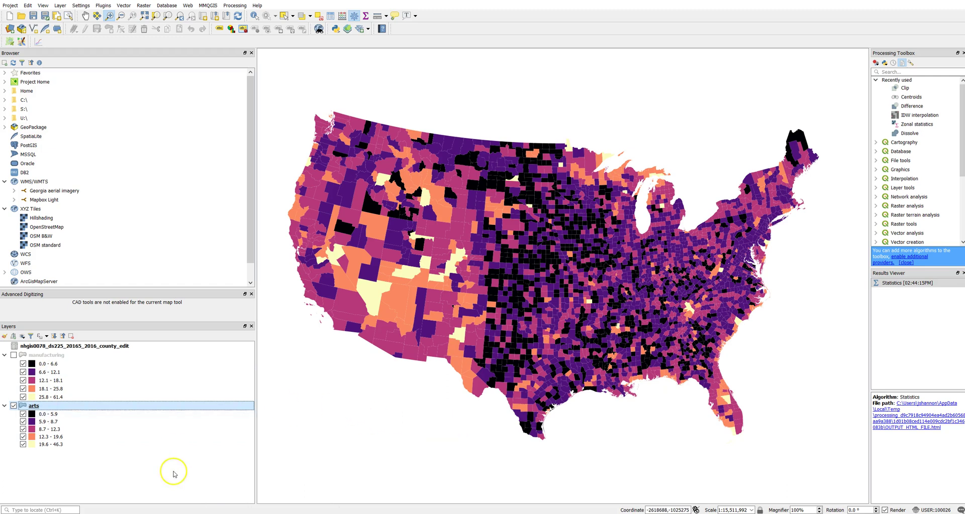
{"action": "left_click", "coordinate": [63, 510]}
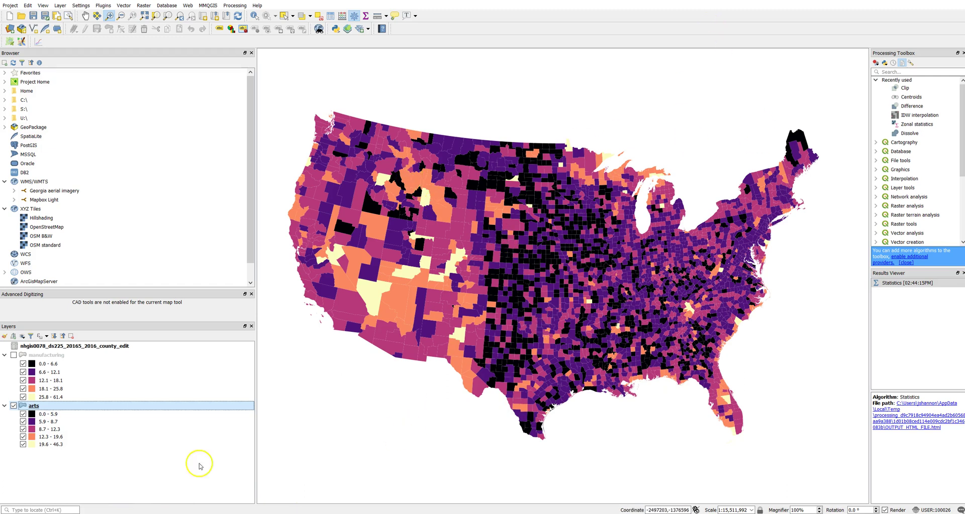
{"action": "left_click", "coordinate": [60, 509]}
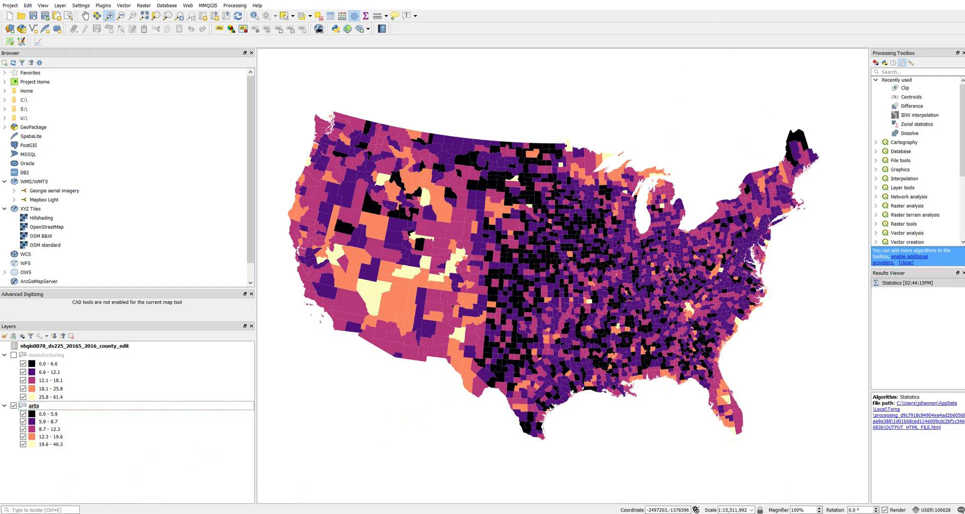